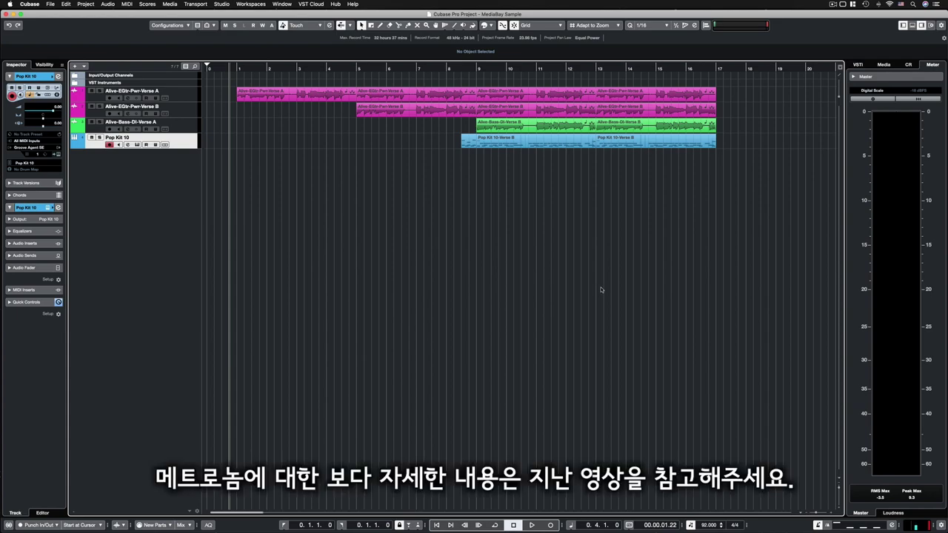
Play the project briefly from before bar 1 to check that the metronome click sounds
key("space")
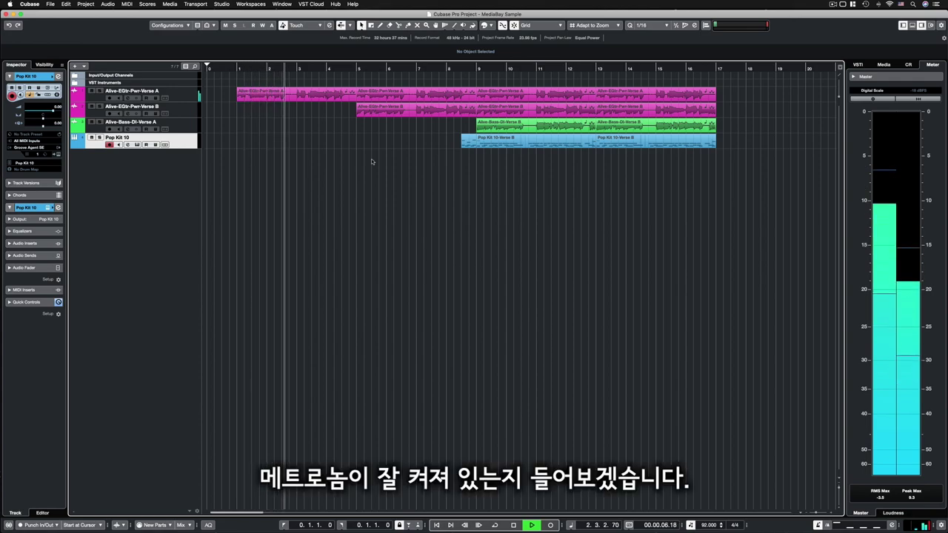
key("space")
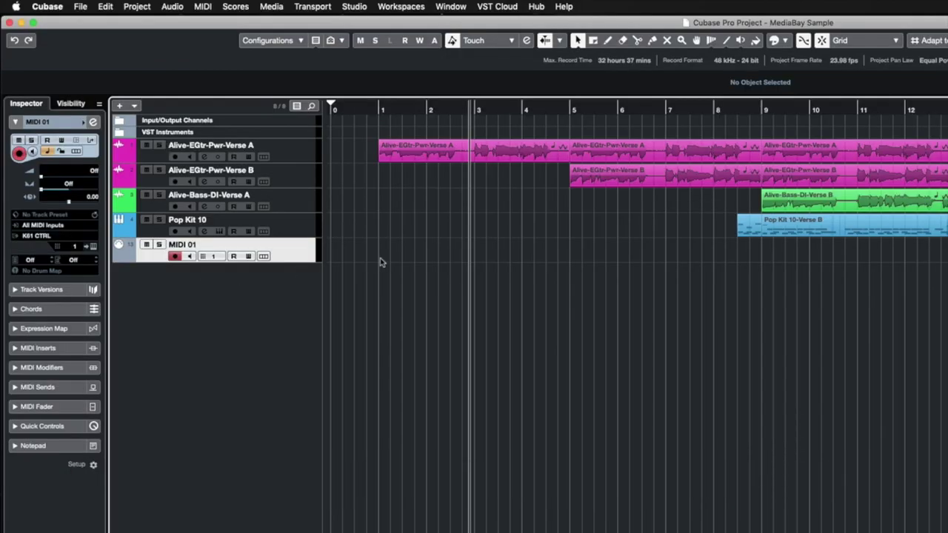
Draw a MIDI part from bar 1 to bar 5 on the MIDI 01 track and open it for note editing
key("8")
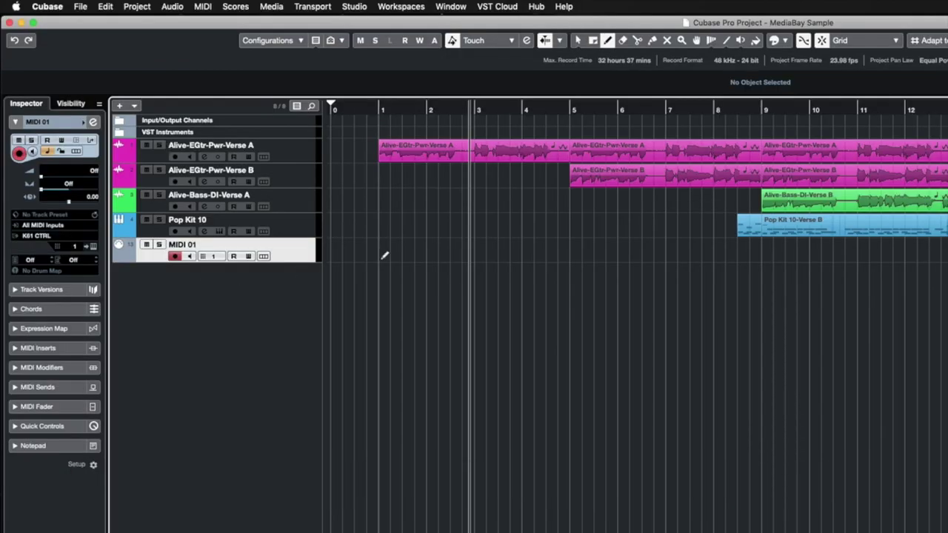
left_click_drag(386, 250, 569, 250)
key("1")
double_click(506, 257)
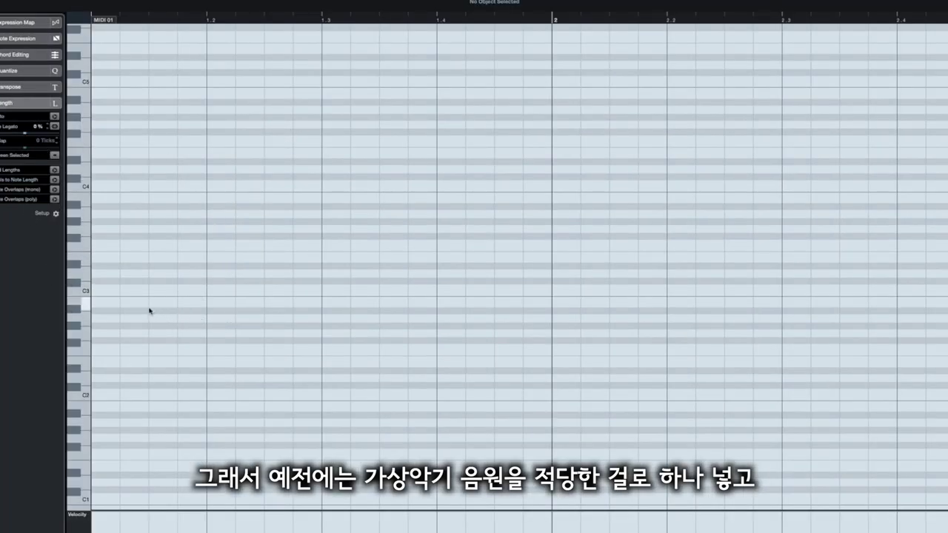
Add four sixteenth-length F#3 notes spaced an eighth note apart, starting at the beginning of bar 1
left_click(94, 236)
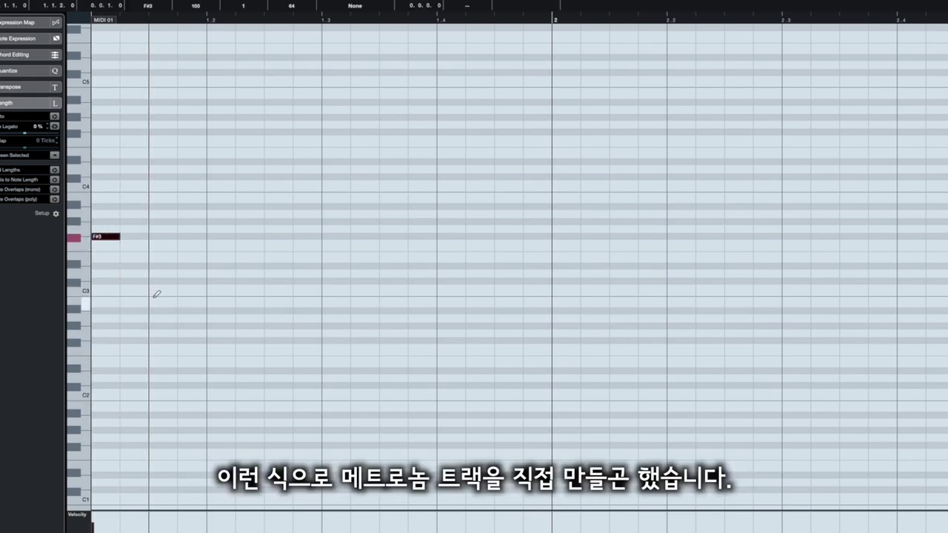
left_click(152, 237)
left_click(210, 236)
left_click(267, 236)
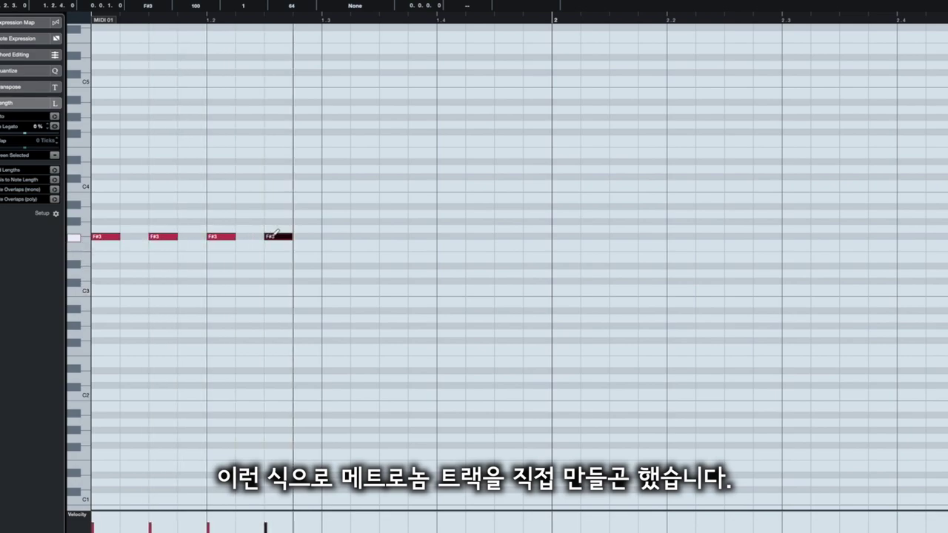
Transpose the second, third and fourth notes down to C3, leaving the first as the F#3 accent
left_click_drag(330, 273, 149, 206)
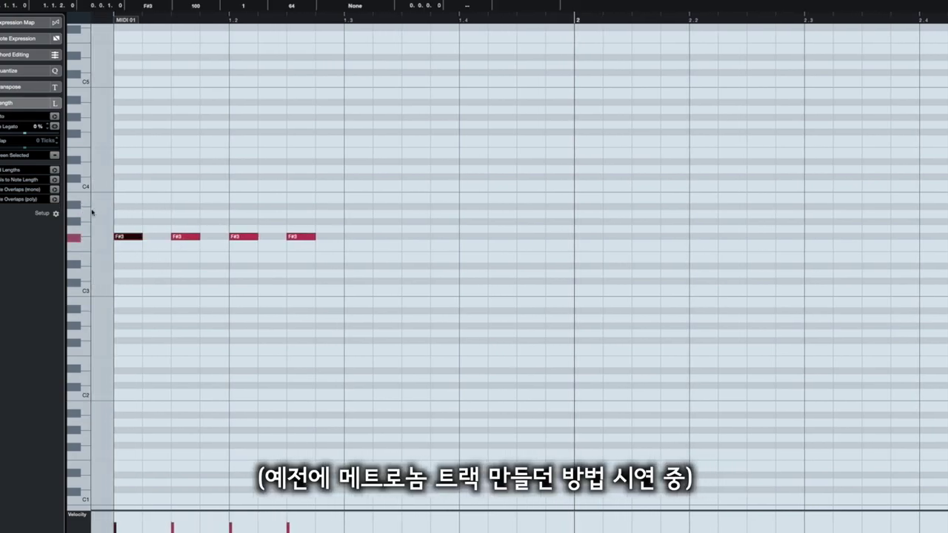
left_click_drag(339, 275, 211, 214)
key("Down")
key("Down")
key("Down")
key("Down")
key("Down")
key("Down")
key("Down")
key("Down")
key("Up")
key("Up")
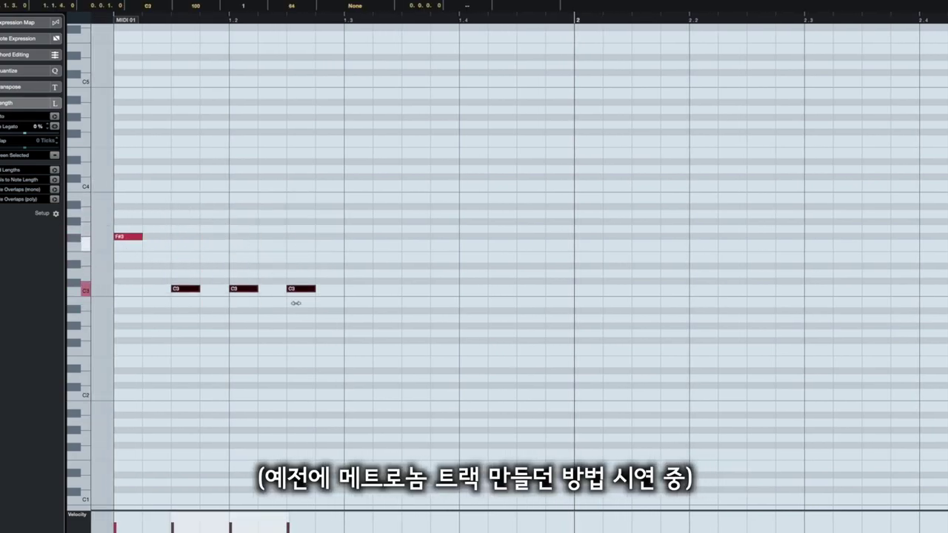
Copy the four-note click pattern to beats 1.3, 2.1 and 2.3 so it fills bars 1 and 2
left_click_drag(384, 357, 100, 210)
left_click_drag(126, 239, 584, 243)
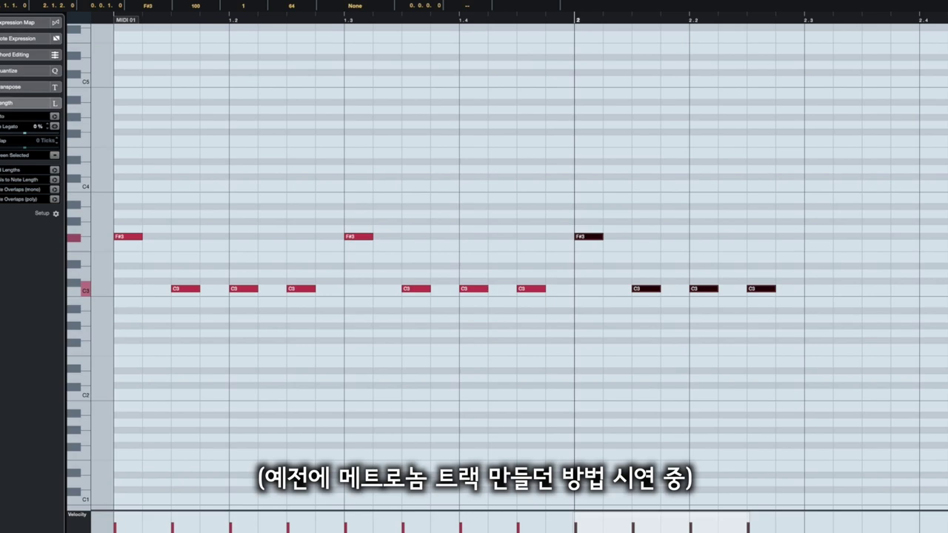
left_click_drag(597, 238, 825, 240)
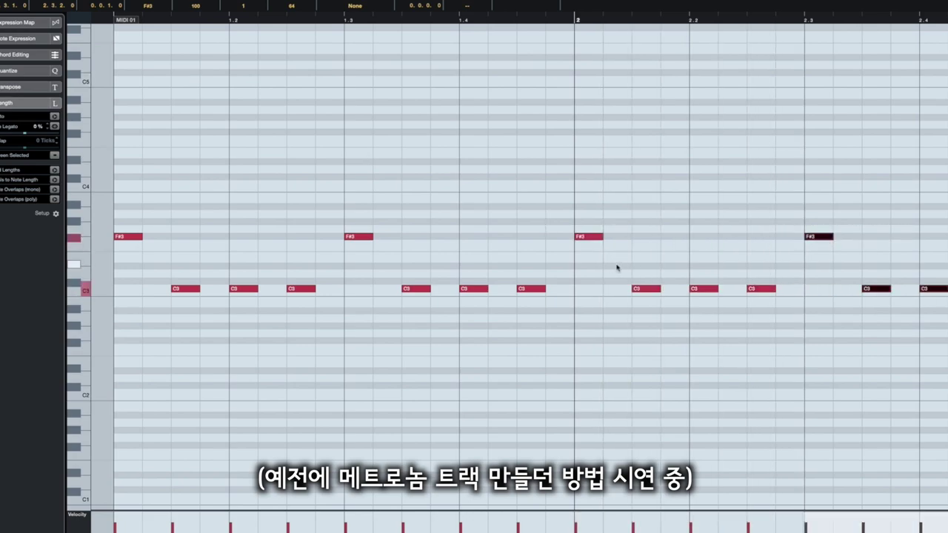
key("g")
key("g")
key("g")
key("g")
left_click_drag(649, 337, 205, 208)
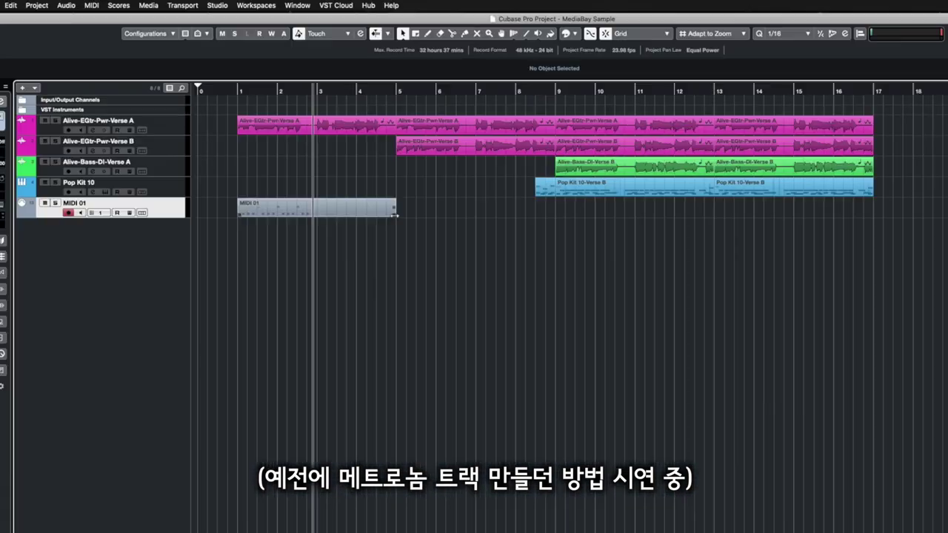
Shorten the MIDI part to end at bar 3 and duplicate it seven times so the parts run to bar 17
mouse_move(310, 213)
left_mouse_down()
mouse_move(340, 214)
mouse_move(314, 214)
left_mouse_up()
left_click_drag(326, 237, 291, 212)
key("super+d")
key("super+d")
key("super+d")
key("super+d")
key("super+d")
key("super+d")
key("super+d")
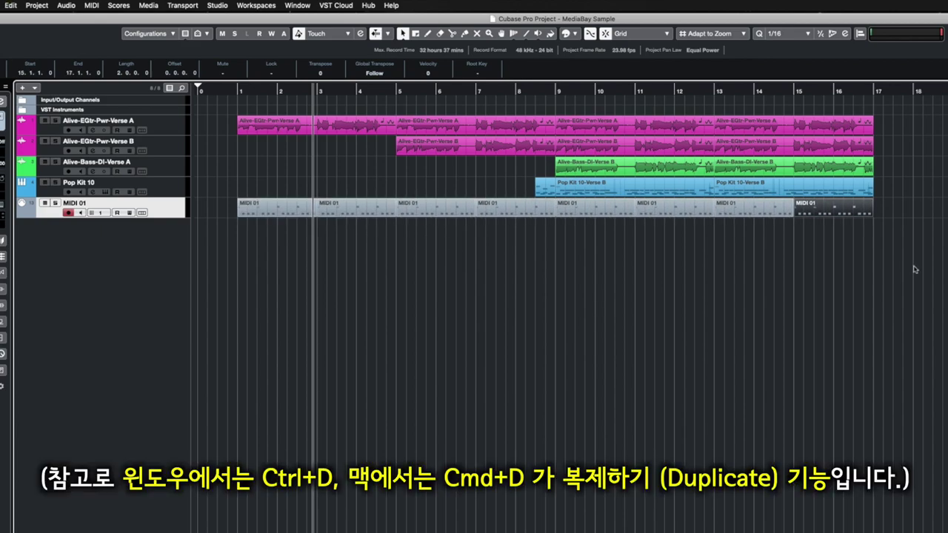
Place the project cursor just before bar 1 and remove the MIDI 01 track with its hand-made metronome parts
left_click_drag(928, 268, 237, 207)
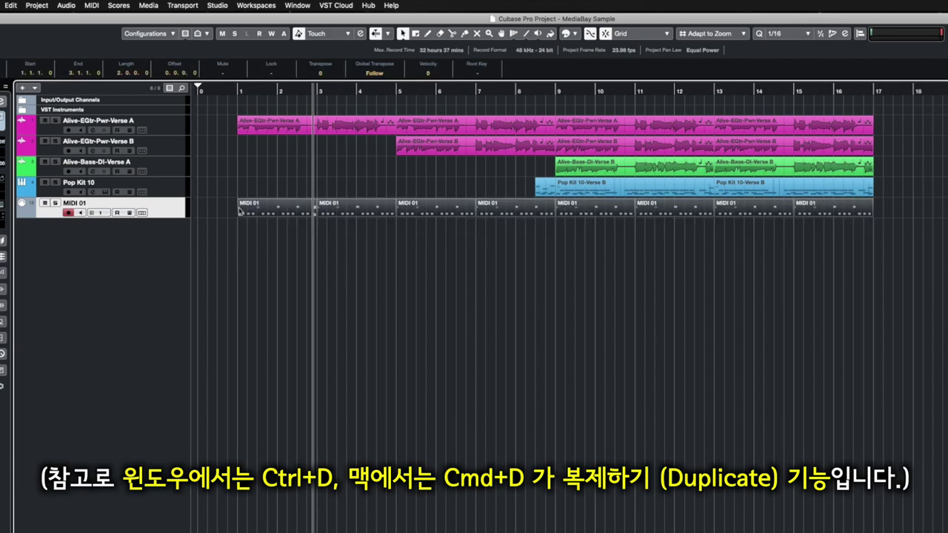
left_click(227, 91)
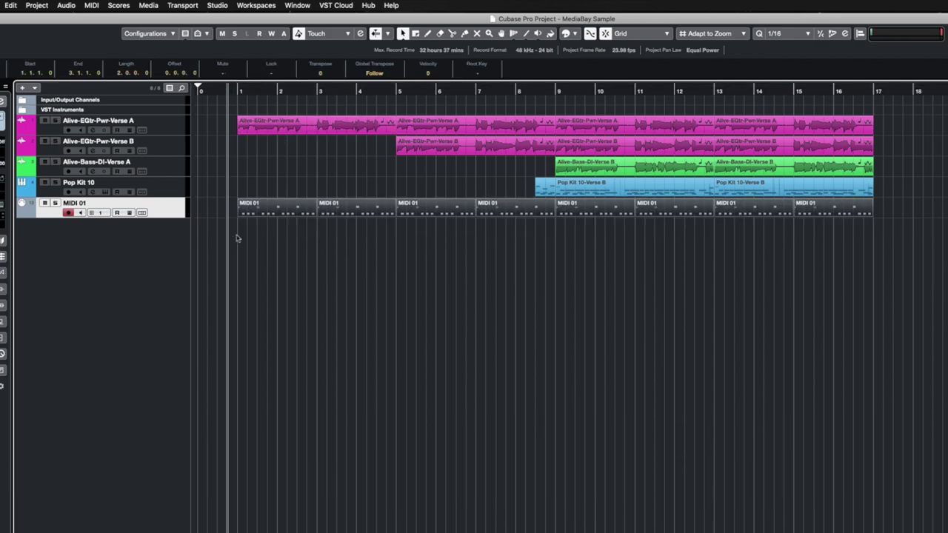
left_click_drag(914, 251, 237, 206)
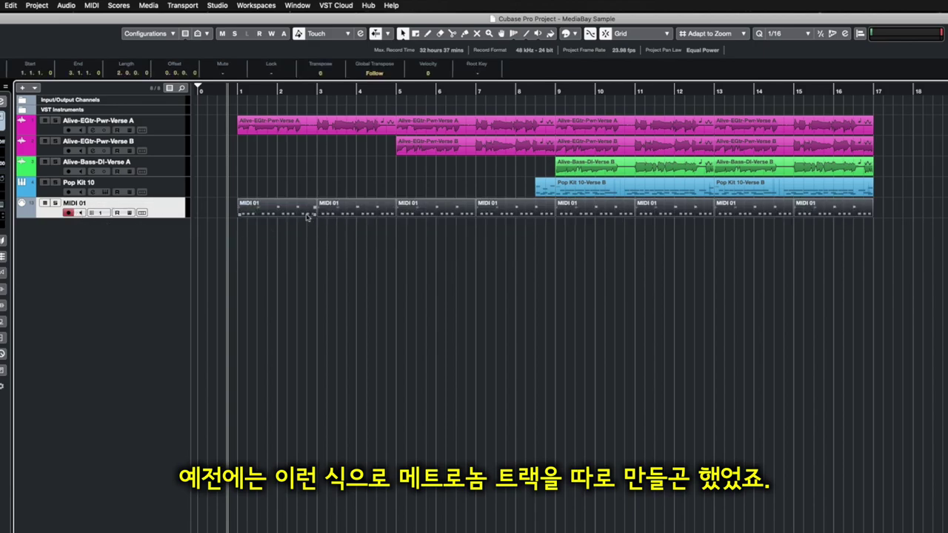
left_click_drag(924, 279, 231, 213)
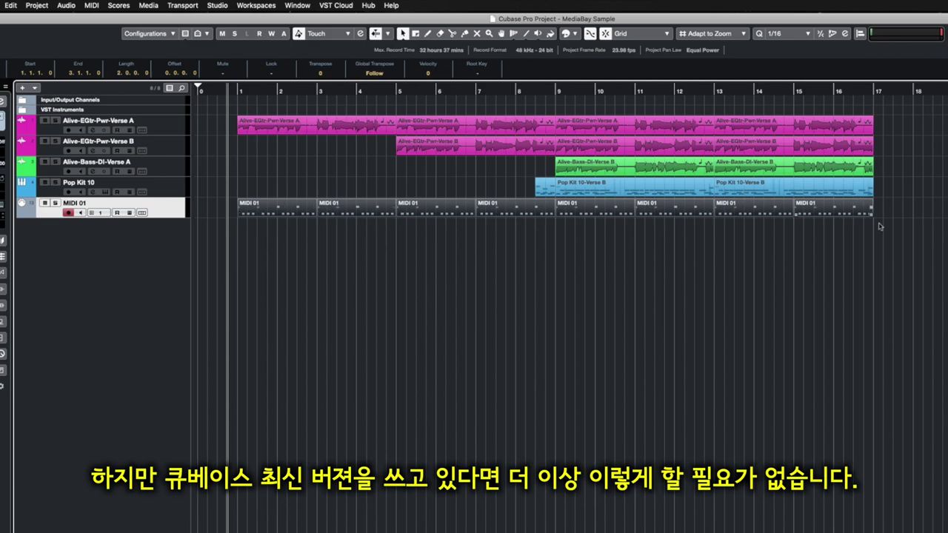
right_click(165, 212)
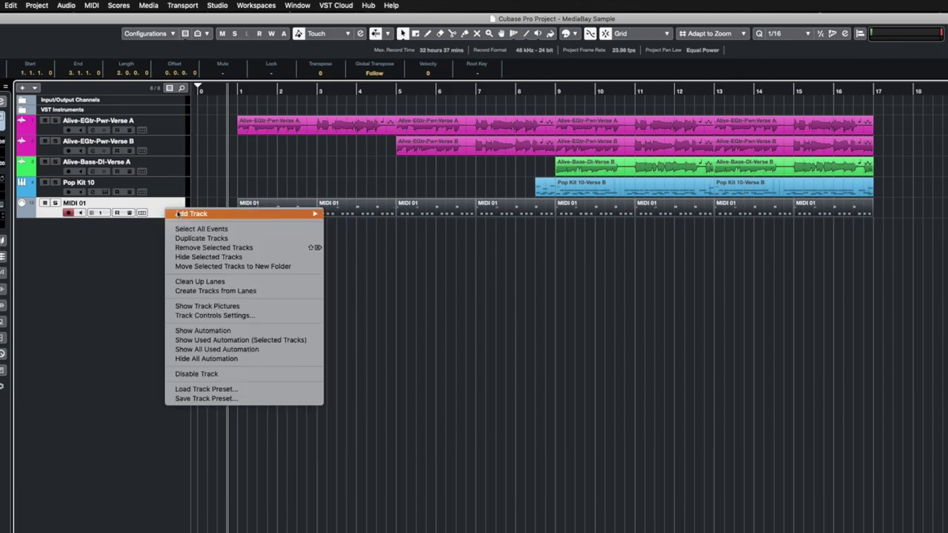
left_click(206, 248)
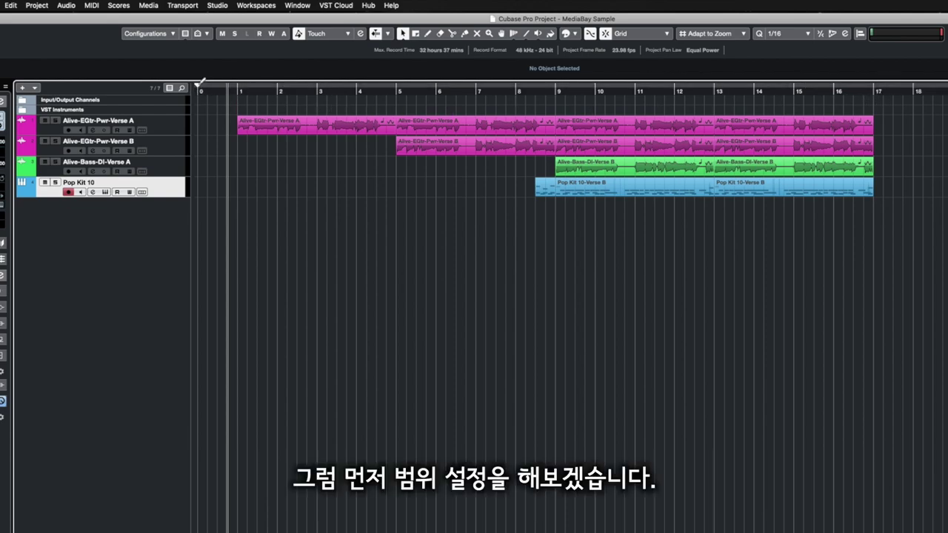
Set the left and right locators to span from bar 0 to bar 18
left_click_drag(198, 88, 914, 106)
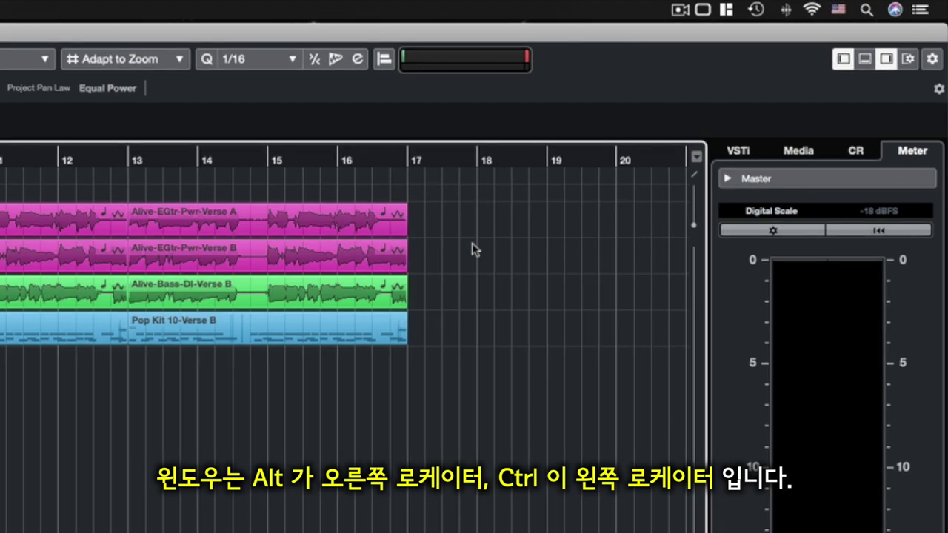
left_click(480, 165, "alt")
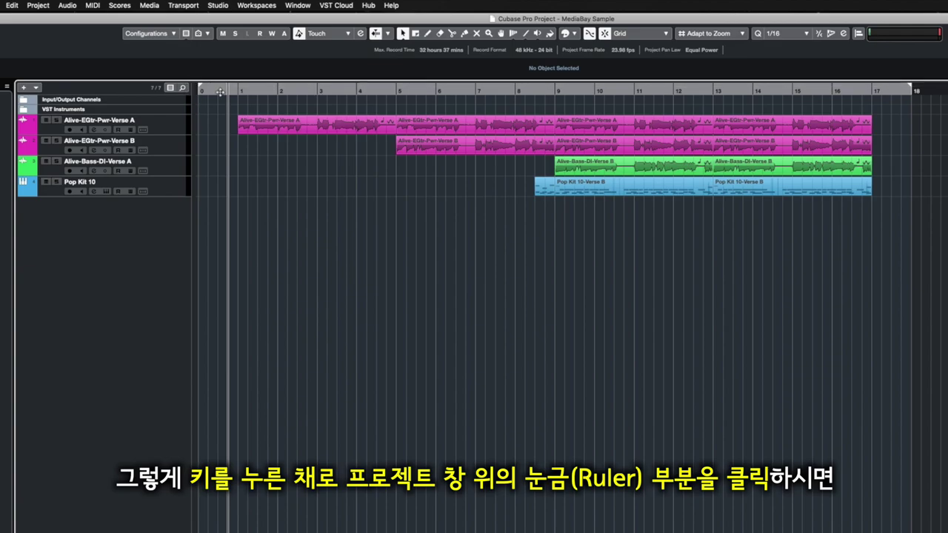
left_click(360, 92, "super")
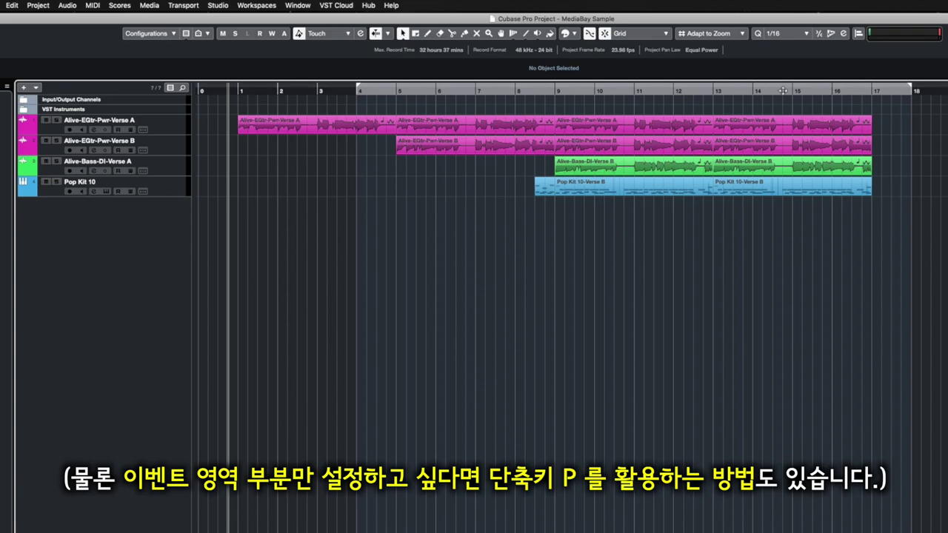
left_click_drag(358, 86, 202, 88)
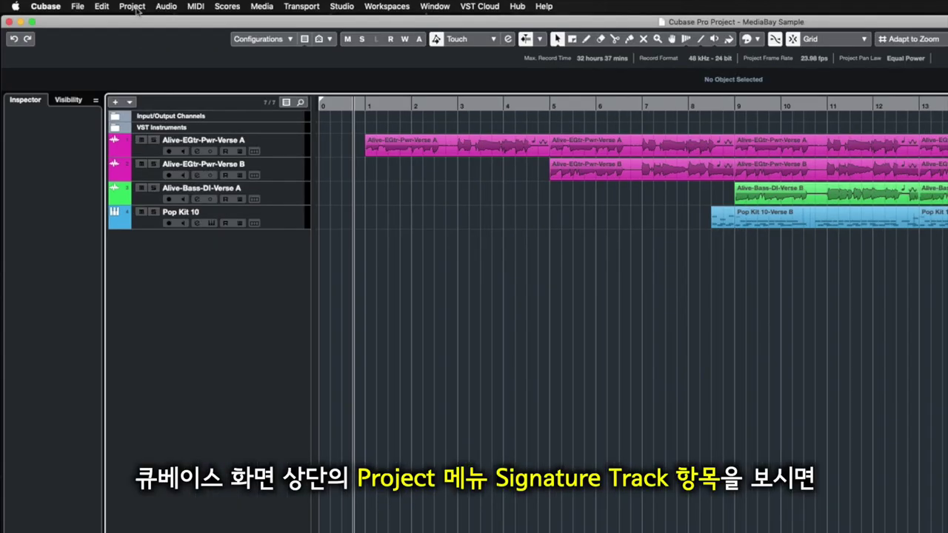
Render a MIDI click between the locators and select the resulting click track
left_click(38, 6)
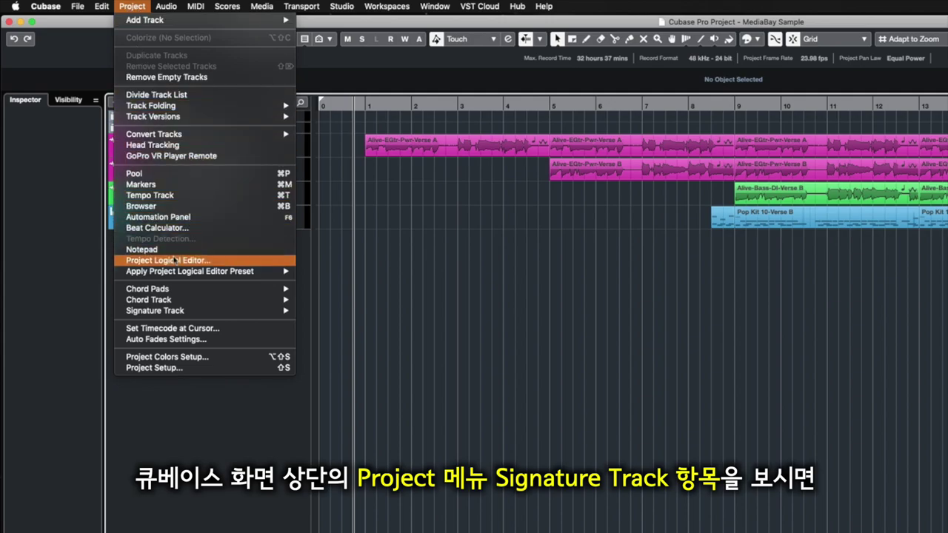
mouse_move(142, 314)
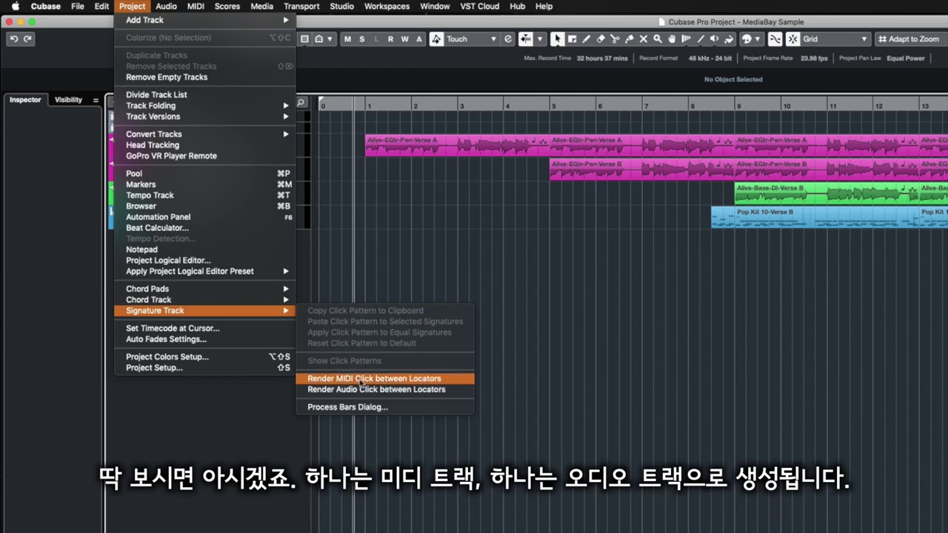
left_click(360, 381)
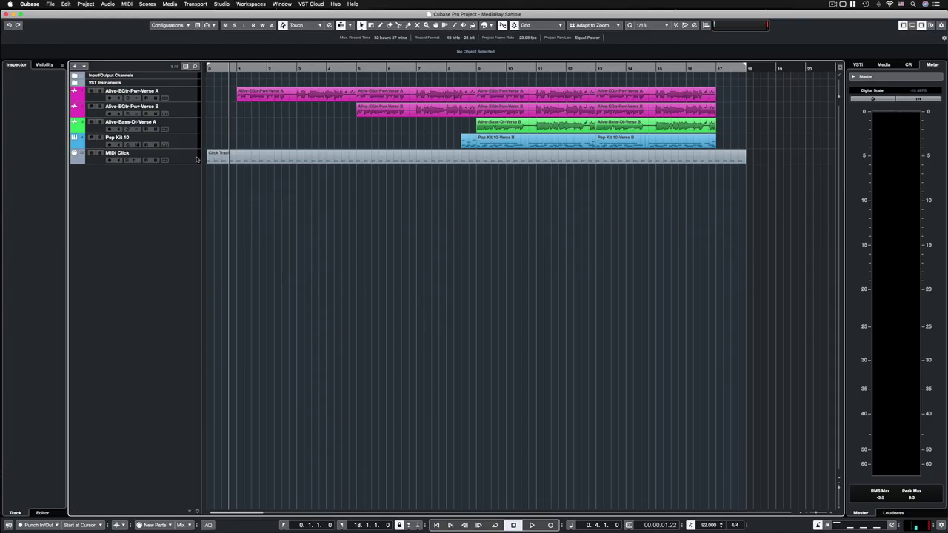
left_click(197, 159)
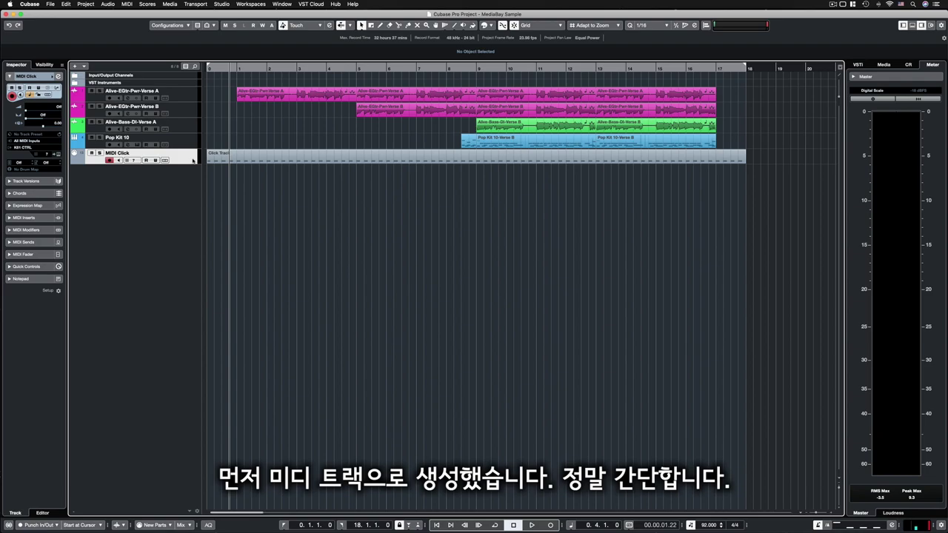
Render an audio click between the locators
left_click(50, 3)
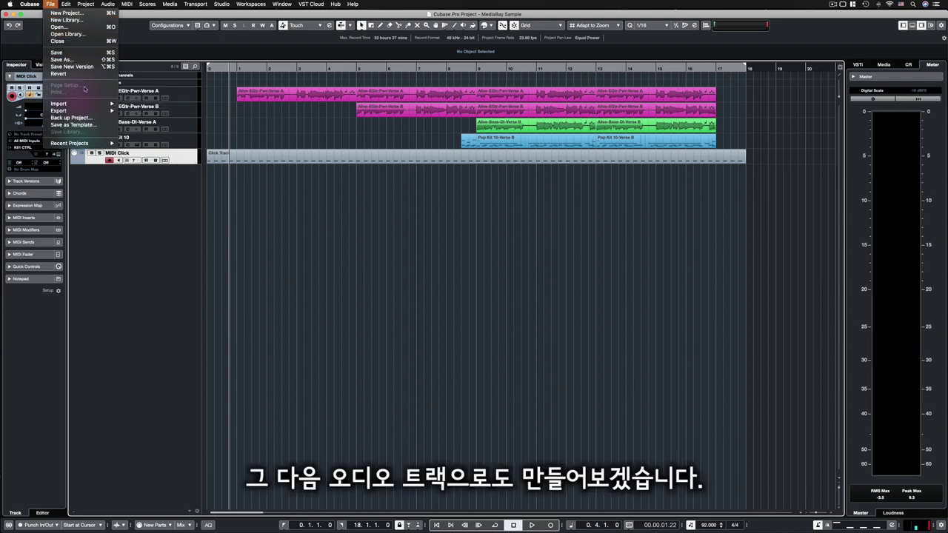
left_click(86, 4)
mouse_move(115, 202)
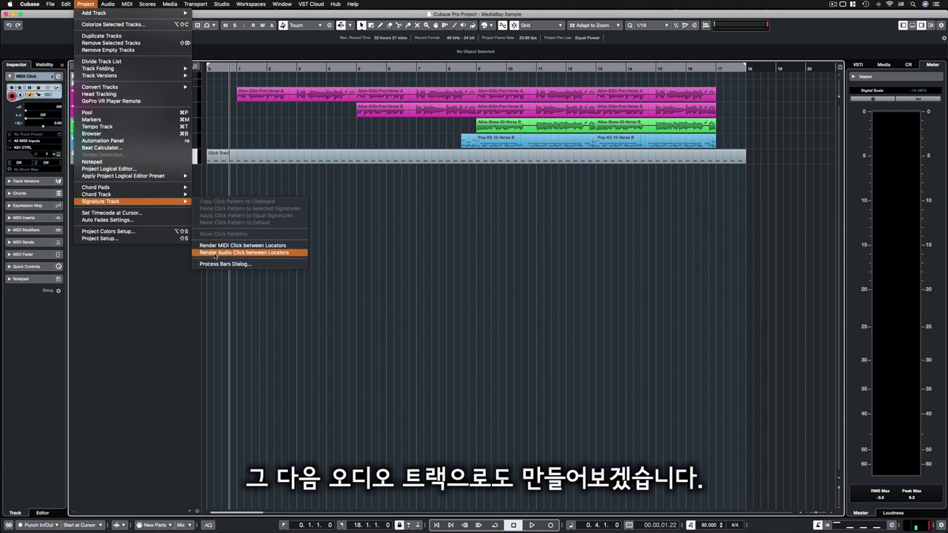
left_click(261, 253)
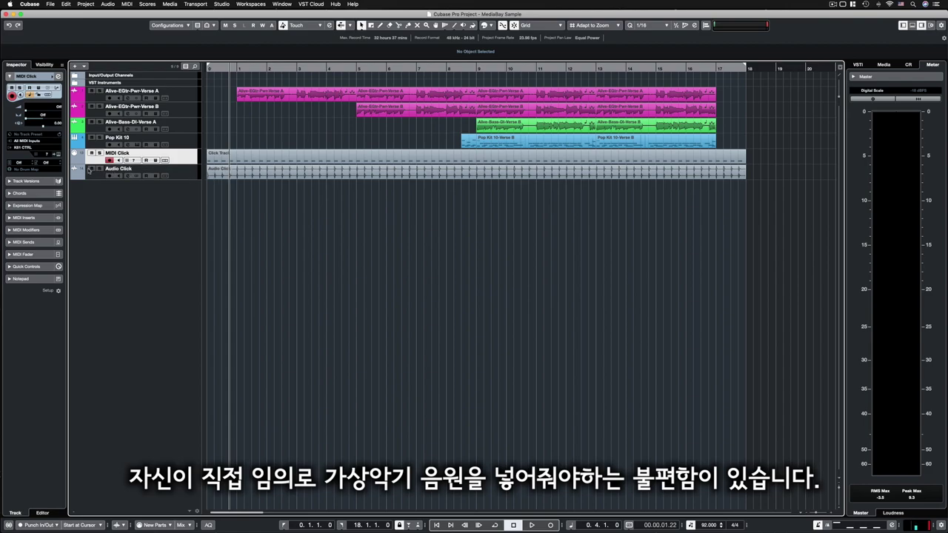
Mute the Audio Click track and play the project briefly to listen to the MIDI click
left_click(92, 170)
key("space")
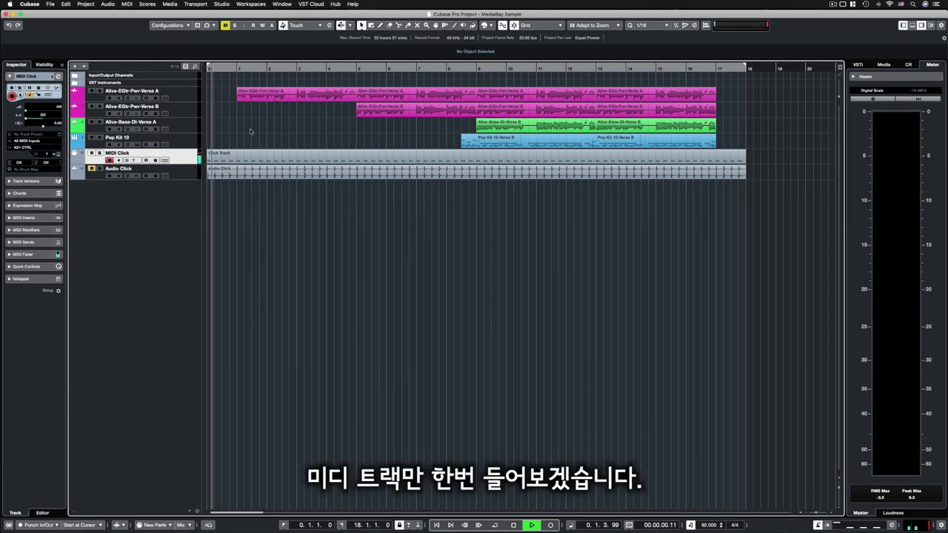
key("space")
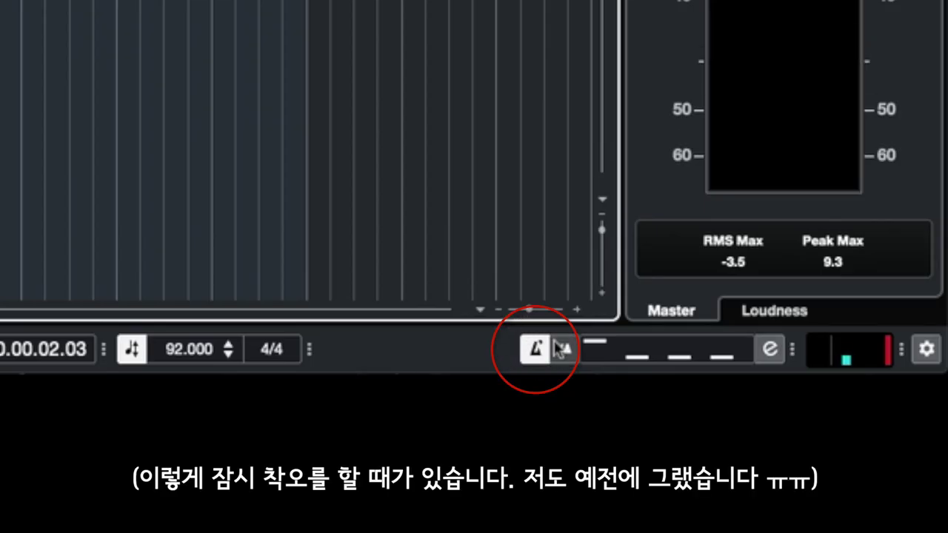
Turn off the built-in metronome and play the project again from bar 0
left_click(539, 351)
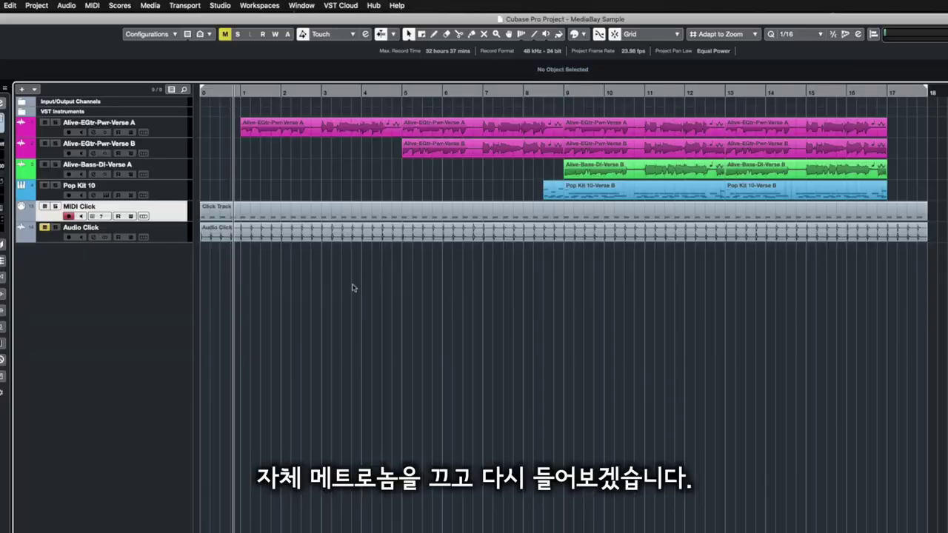
left_click(203, 93)
key("space")
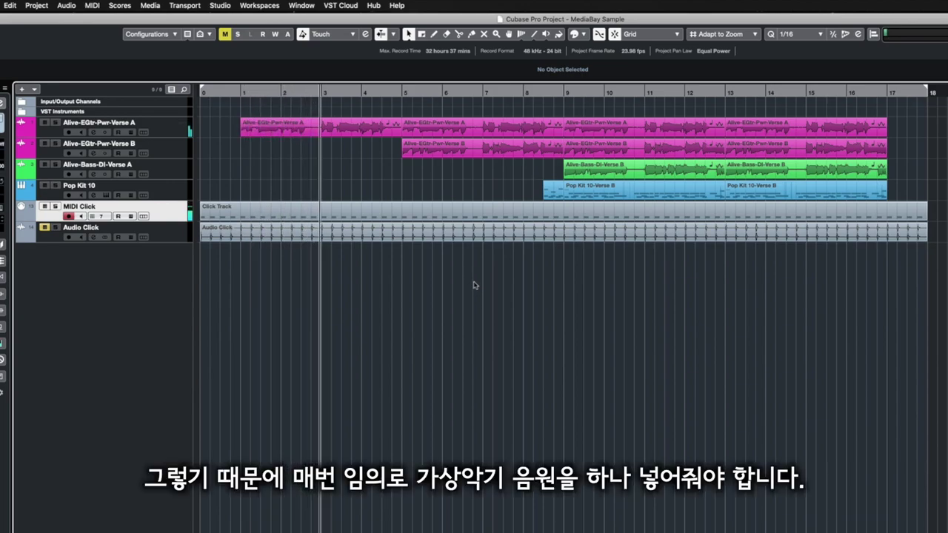
Remove the MIDI Click track and unmute the Audio Click track
left_click(374, 219)
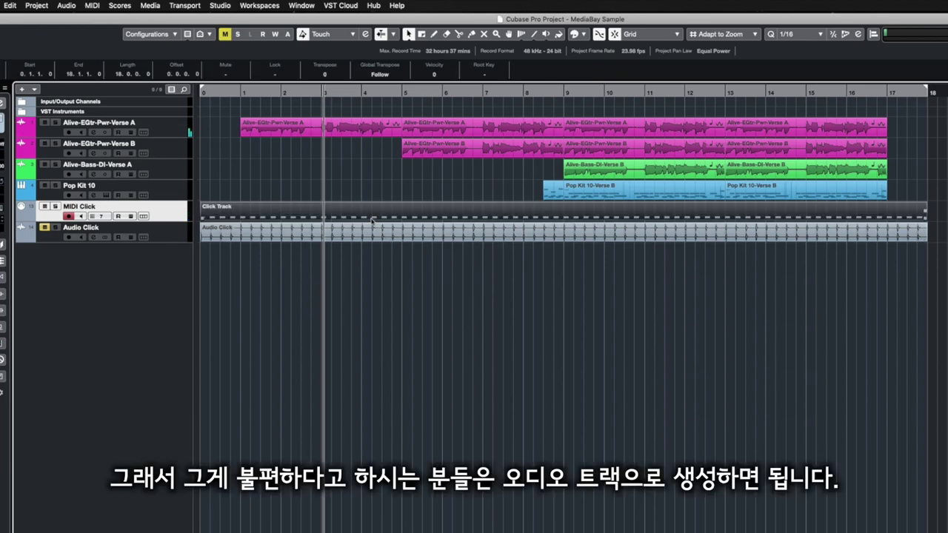
right_click(177, 214)
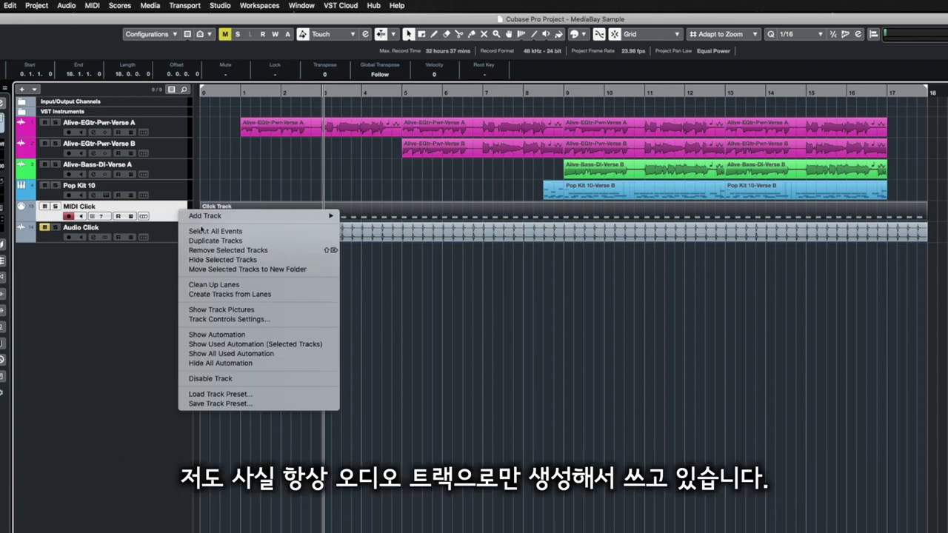
left_click(192, 246)
left_click(45, 207)
Play the project from the beginning to listen to the audio click, and select the Audio Click track
left_click_drag(226, 92, 172, 89)
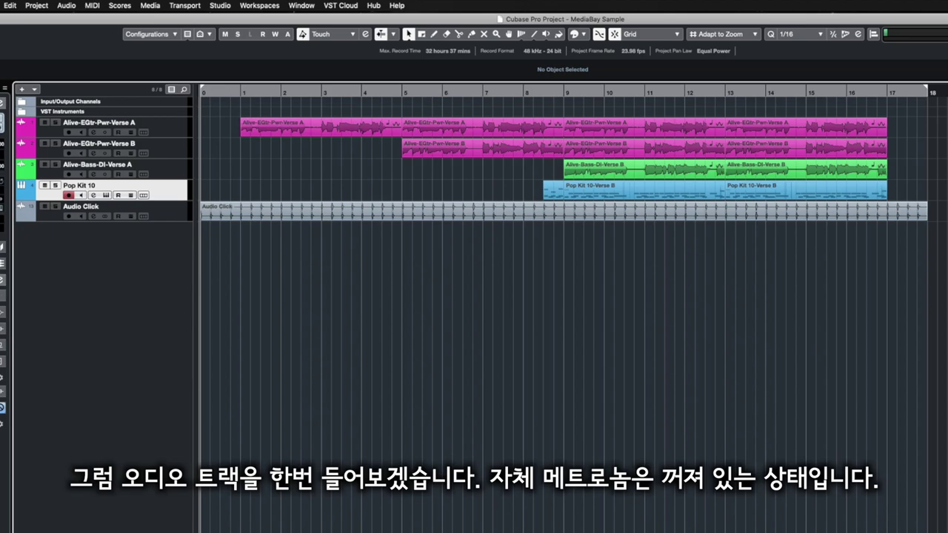
key("space")
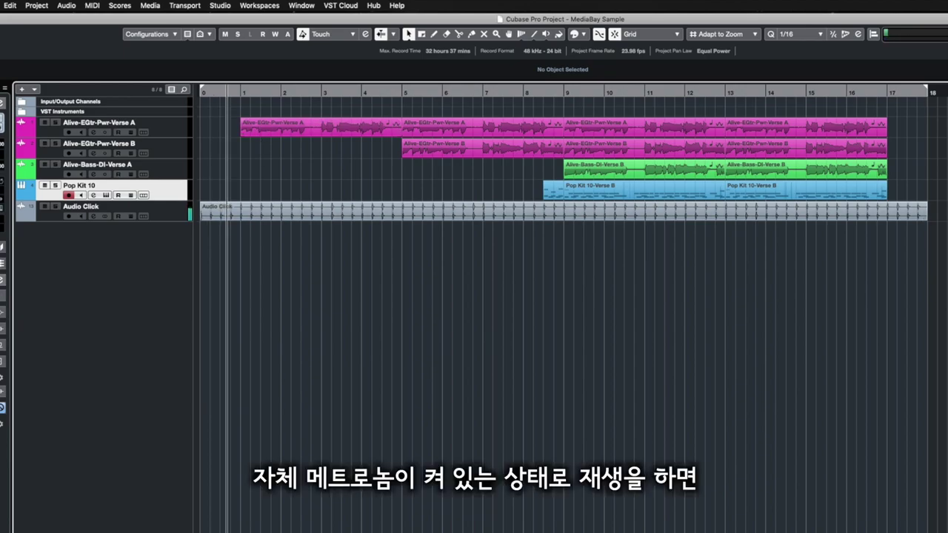
left_click(163, 216)
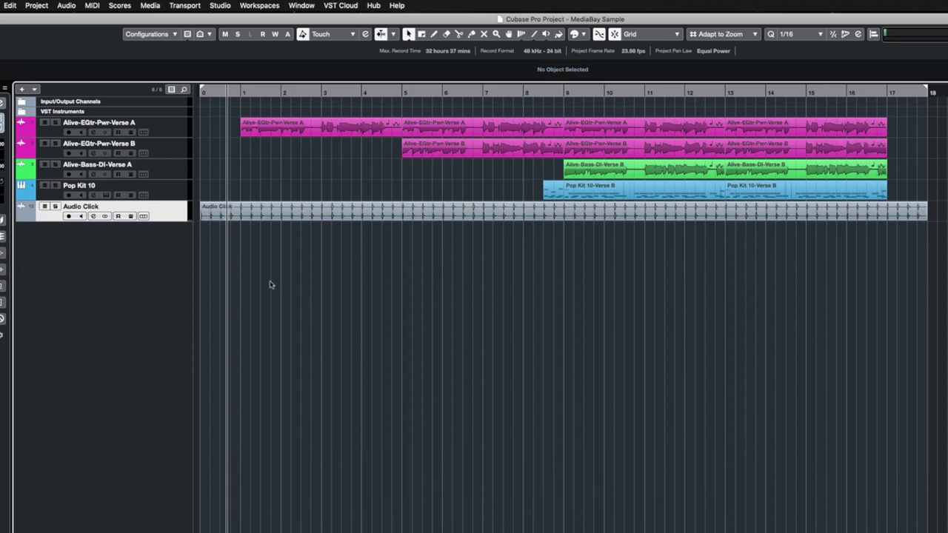
left_click(206, 93)
key("space")
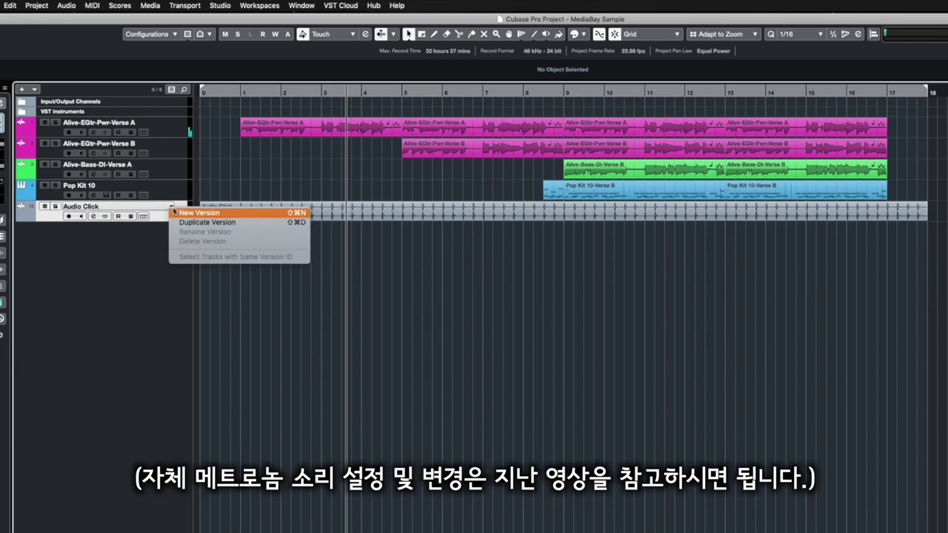
left_click(173, 208)
left_click(155, 250)
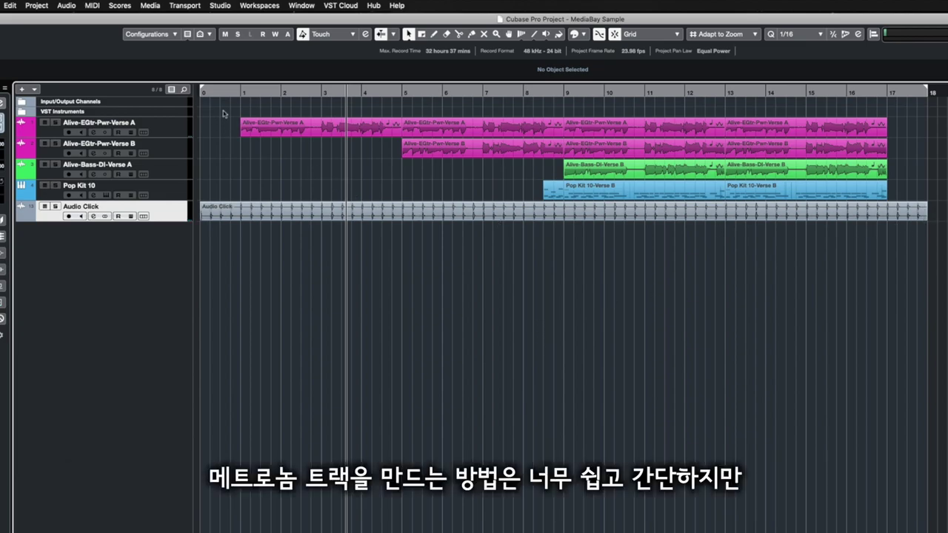
Select the Audio Click event and play the project with the Pop Kit 10 track temporarily muted
left_click_drag(792, 254, 405, 214)
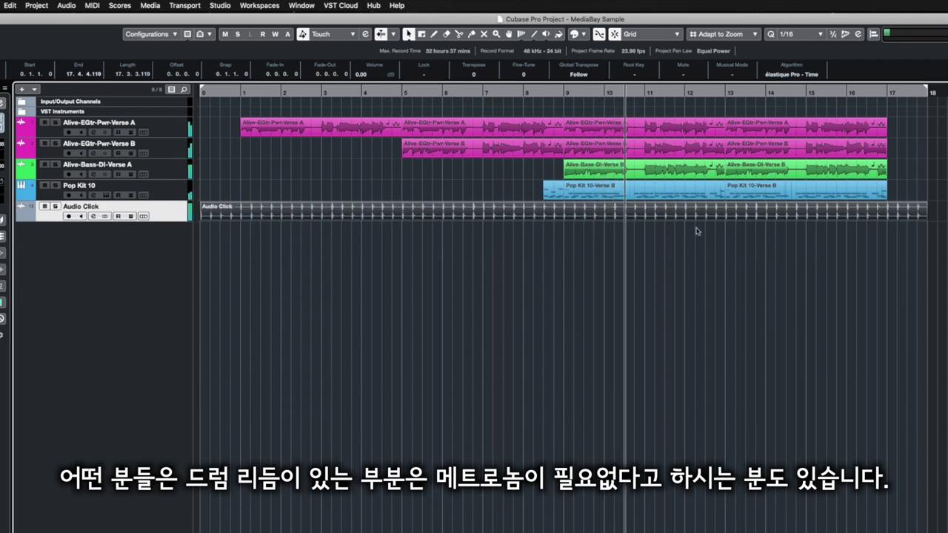
scroll(600, 220, "right", 1)
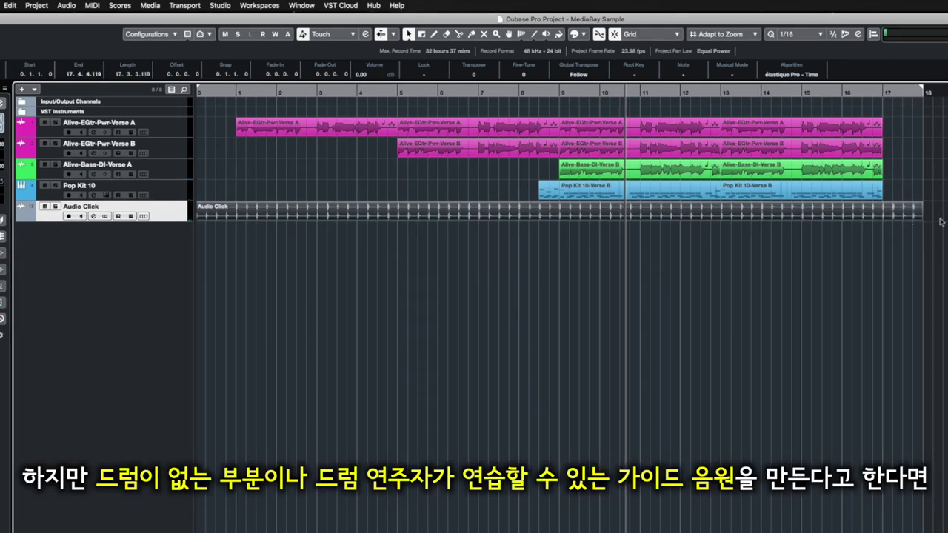
left_click(44, 187)
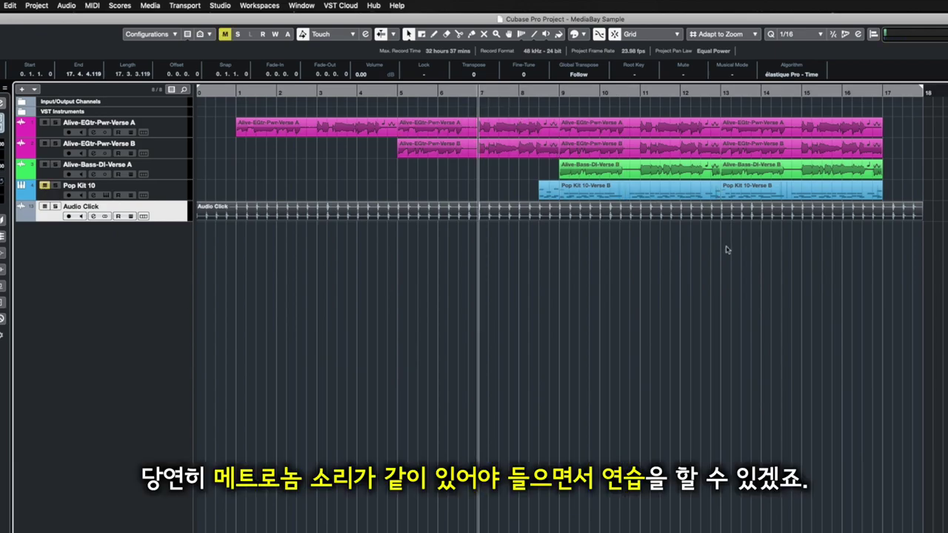
key("space")
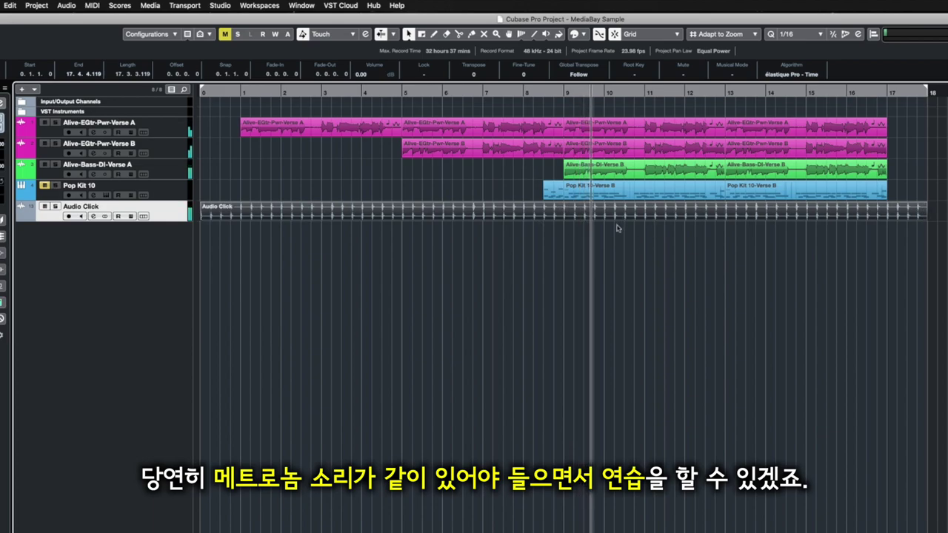
left_click(43, 186)
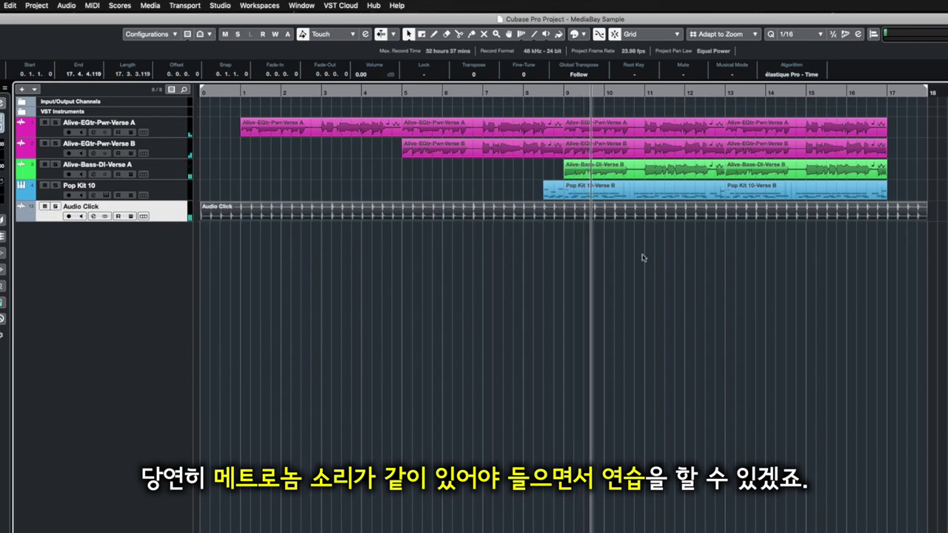
Shorten the Audio Click event to end where the Pop Kit 10 part begins, and play the transition from about bar 7
left_click_drag(923, 216, 543, 217)
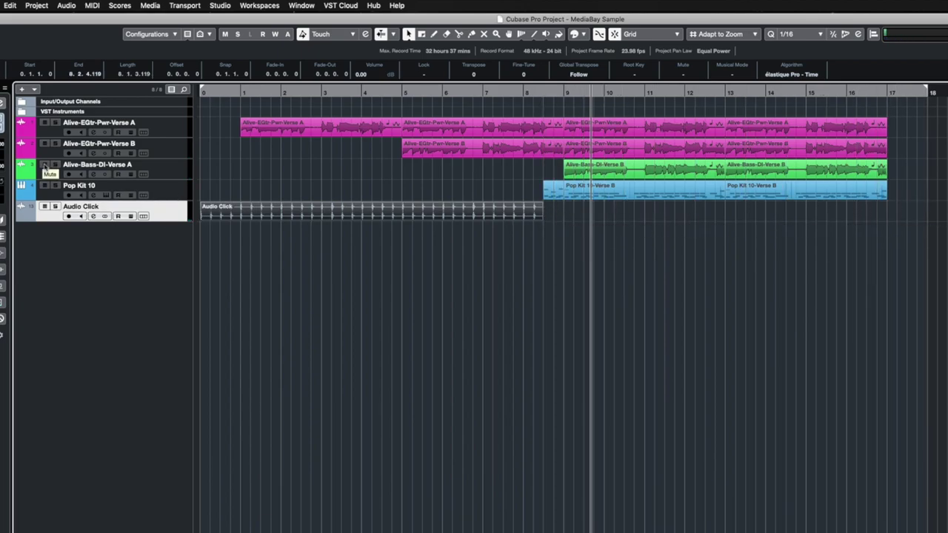
left_click(501, 93)
key("space")
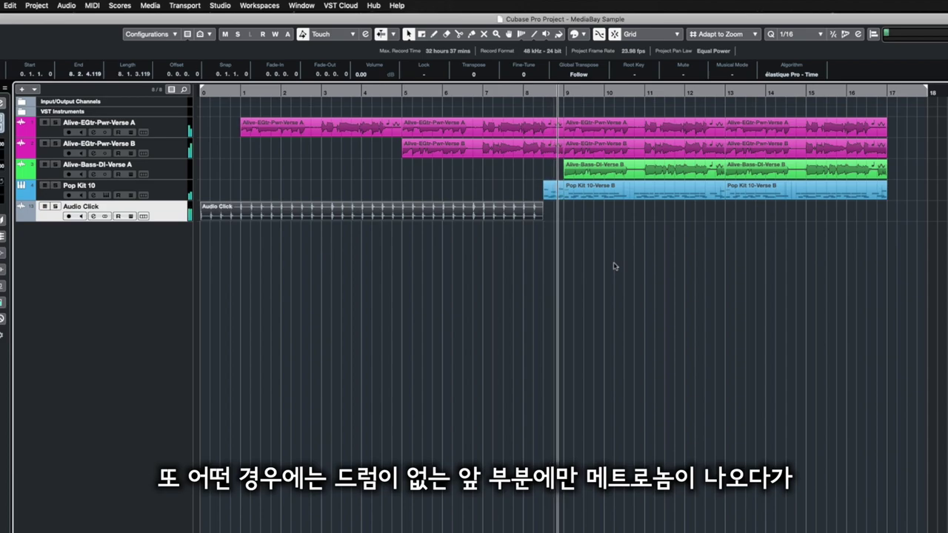
Mute the Alive-Bass-DI-Verse A track and select the Audio Click event and the Pop Kit 10 parts in turn
left_click(46, 165)
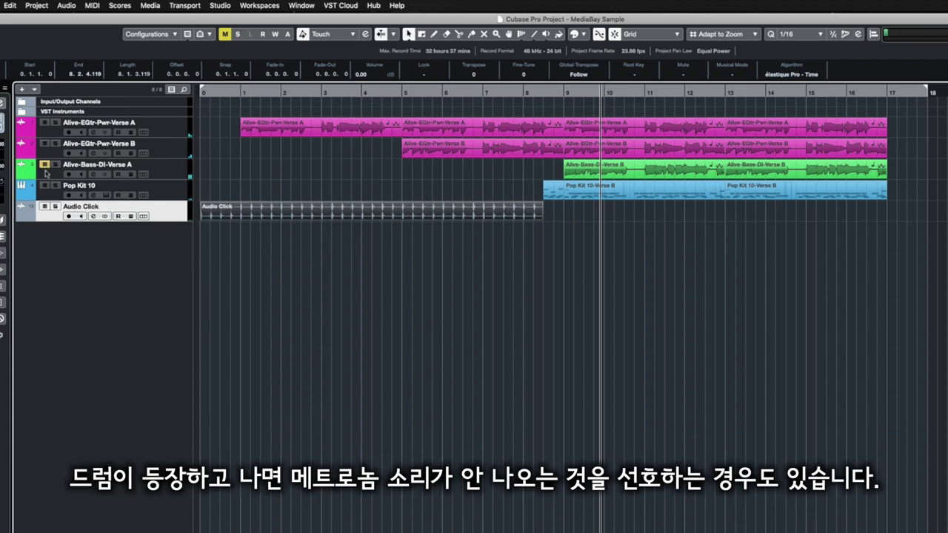
left_click_drag(556, 295, 224, 213)
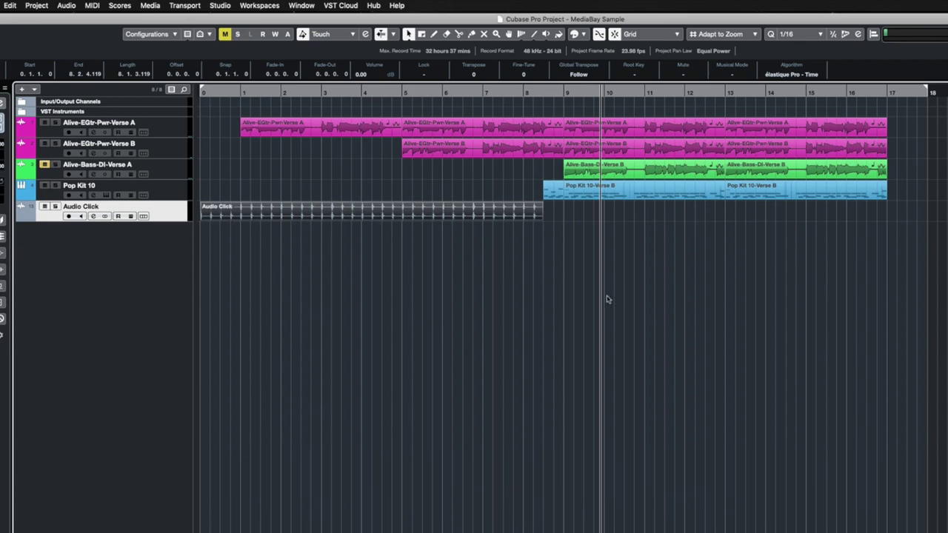
left_click_drag(571, 233, 262, 211)
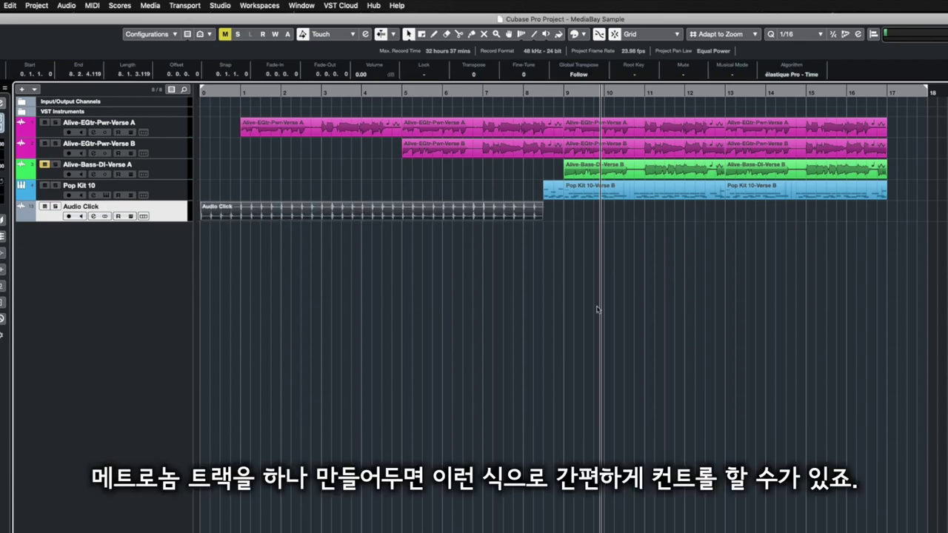
mouse_move(541, 217)
left_mouse_down()
mouse_move(923, 218)
mouse_move(543, 215)
left_mouse_up()
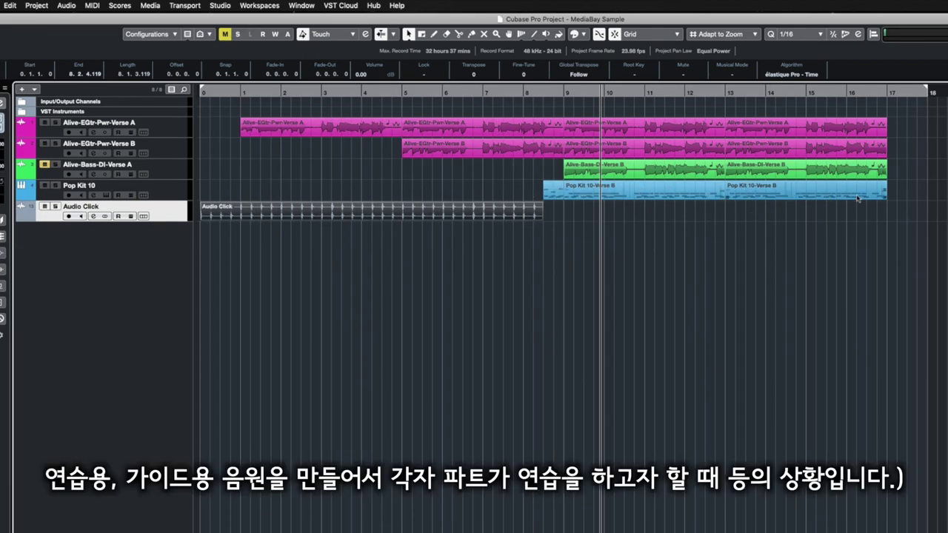
left_click_drag(893, 209, 557, 197)
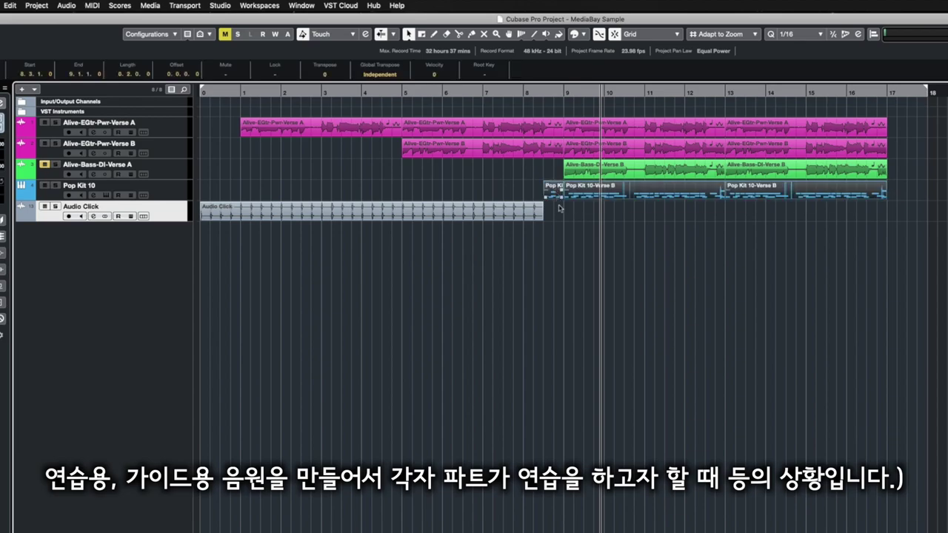
left_click_drag(562, 240, 252, 215)
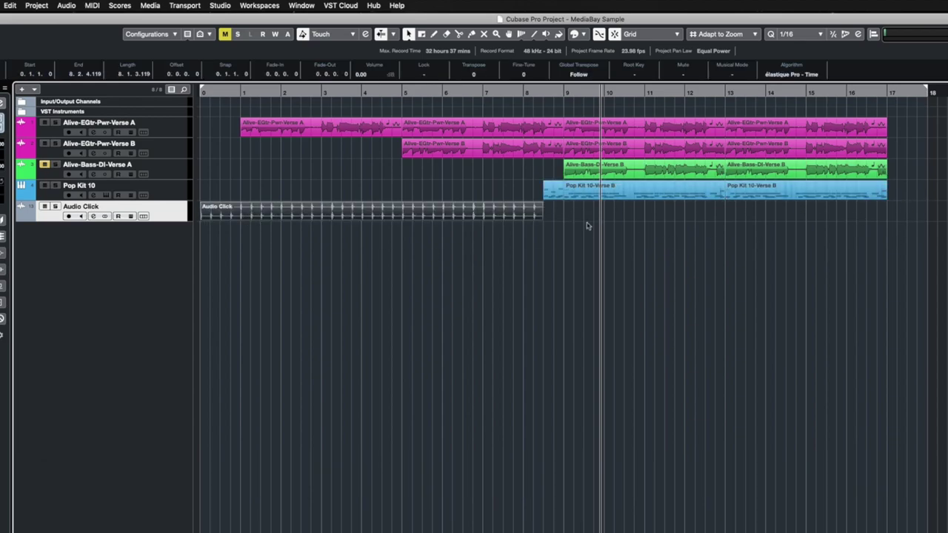
Extend the Audio Click event back to its full length near bar 18 and unmute the Alive-Bass-DI-Verse A track
left_click_drag(541, 218, 933, 215)
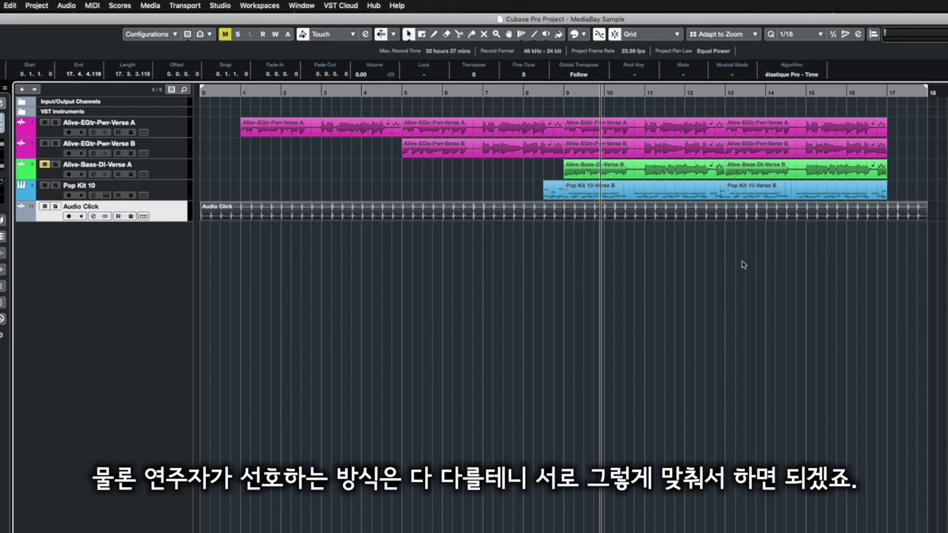
left_click(45, 165)
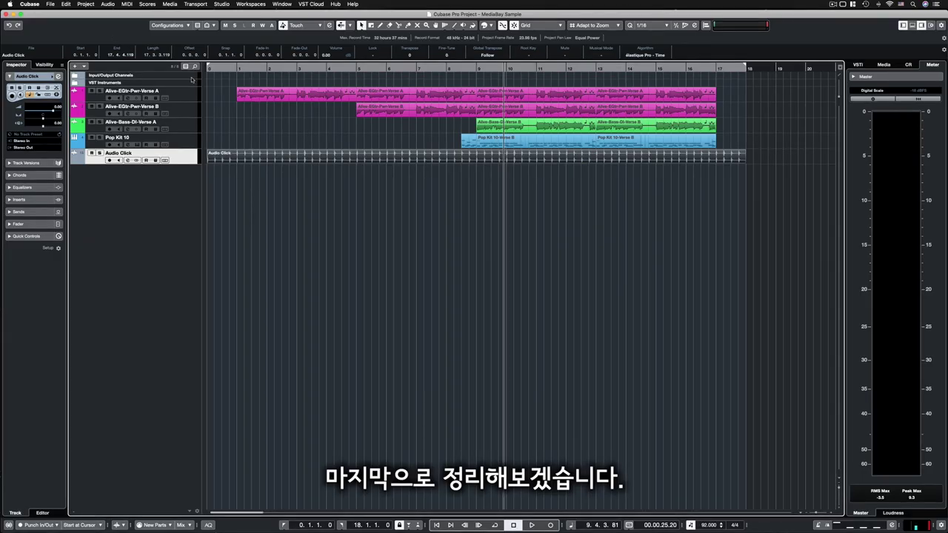
Look up the signature track commands for rendering a MIDI or audio click between the locators without running them
left_click(86, 4)
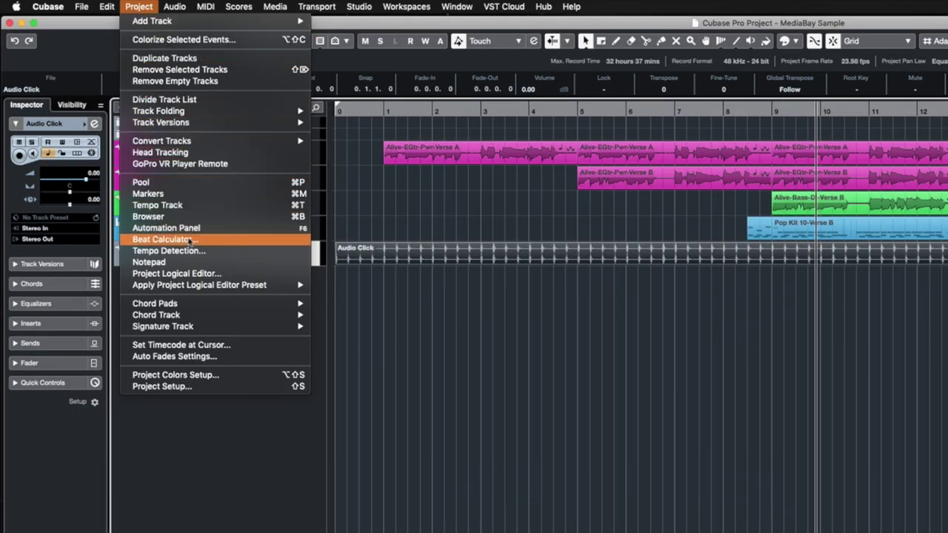
mouse_move(208, 334)
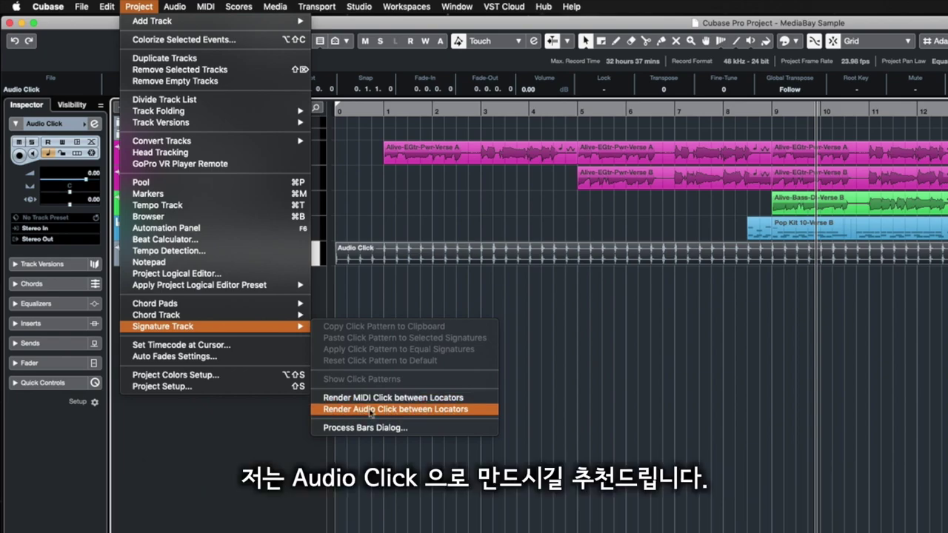
left_click(617, 396)
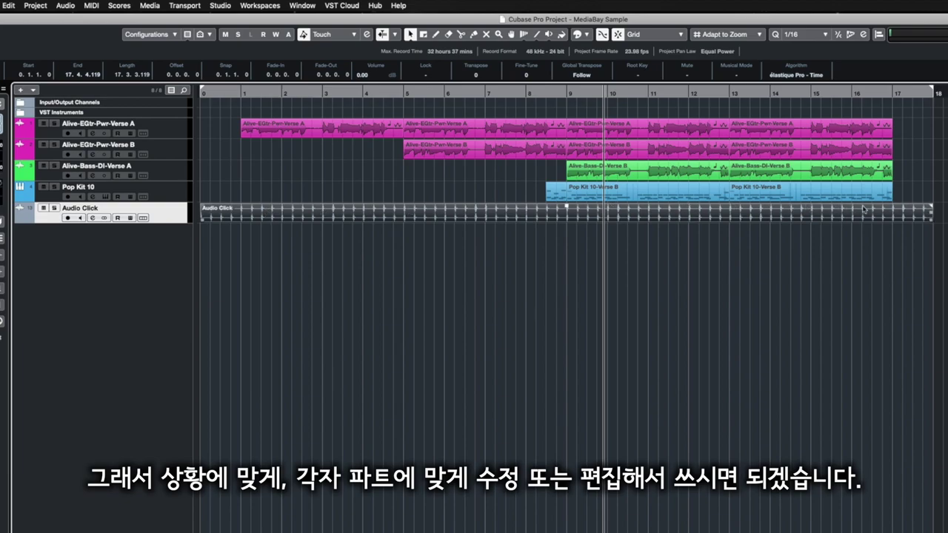
Try splitting the Audio Click event at bar 5 and again near bar 9, and deleting the section in between
key("3")
left_click(404, 218)
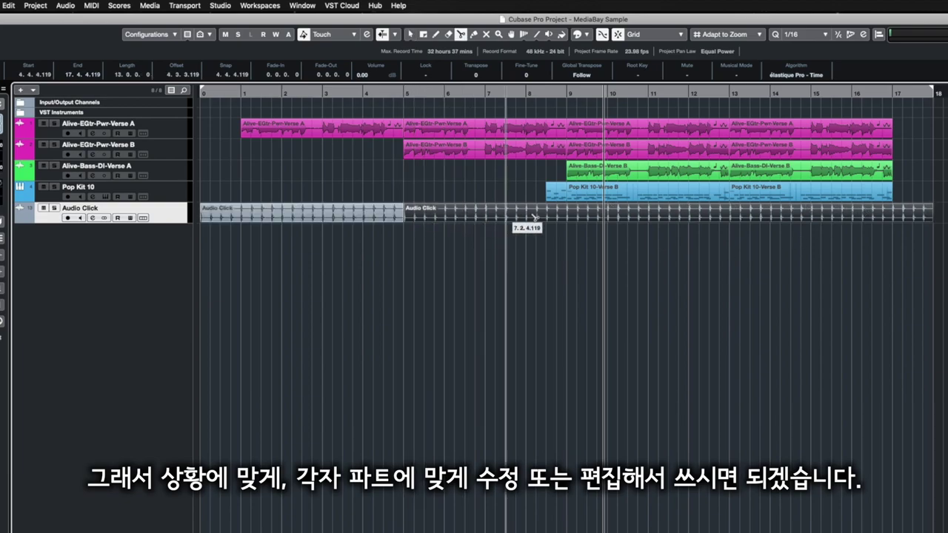
left_click(557, 217)
key("1")
left_click(511, 215)
key("Delete")
Undo the deletion and the splits of the Audio Click event
key("ctrl+z")
key("ctrl+z")
key("ctrl+z")
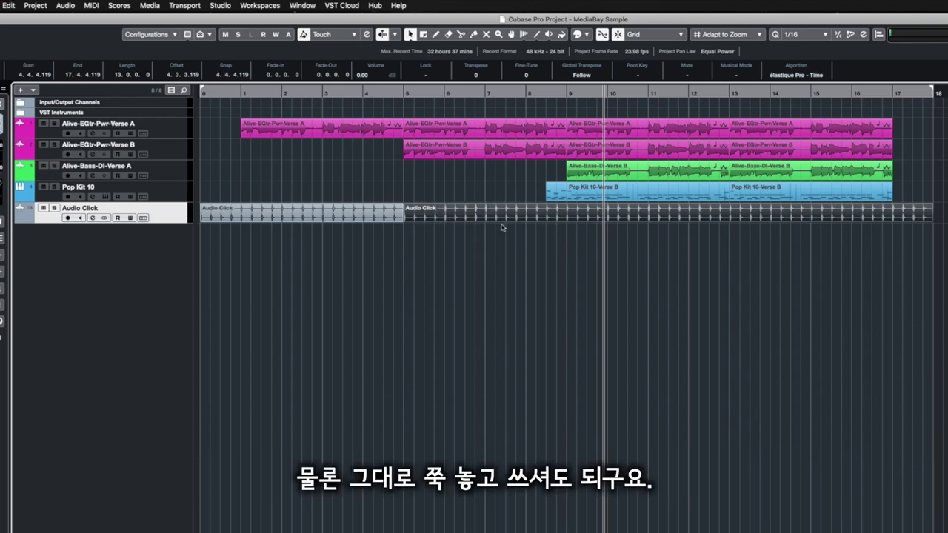